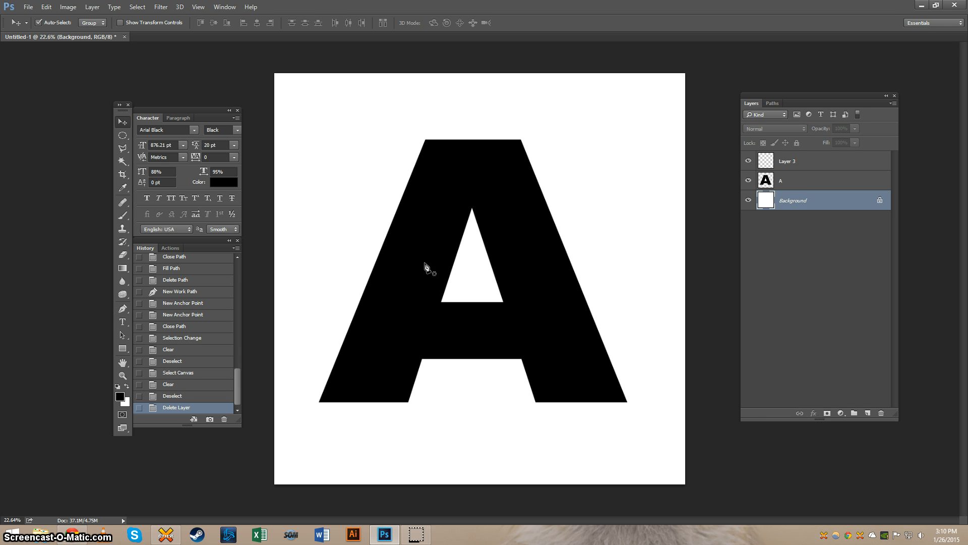
Step: On Layer 3, trace the outer outline of the letter A with the Pen tool as a closed straight-sided path through its eight corners
{"action": "key", "text": "p"}
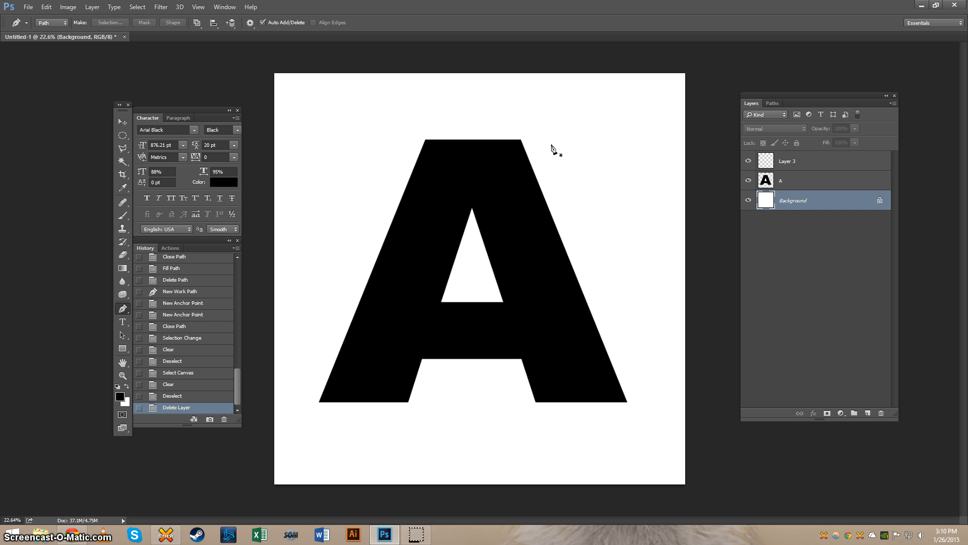
{"action": "left_click", "coordinate": [770, 186]}
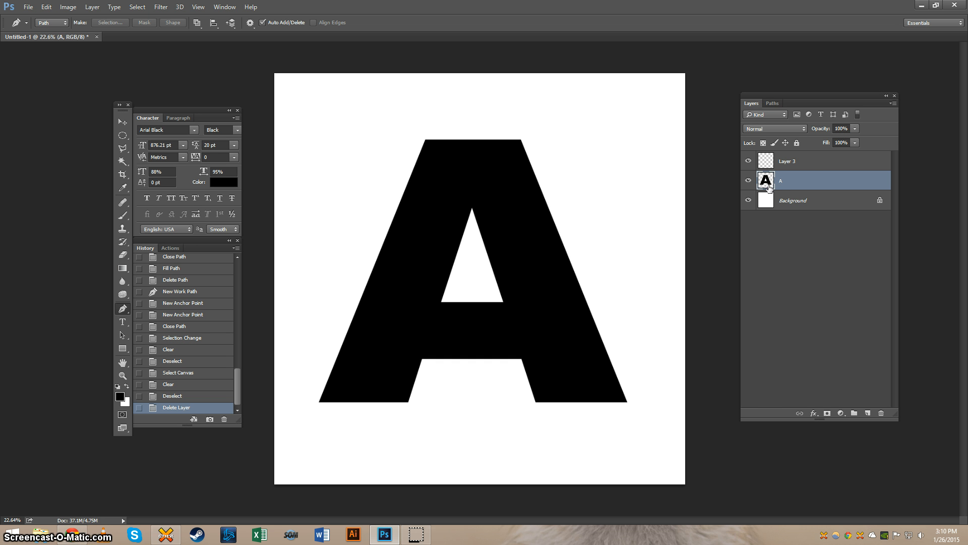
{"action": "left_click", "coordinate": [806, 164]}
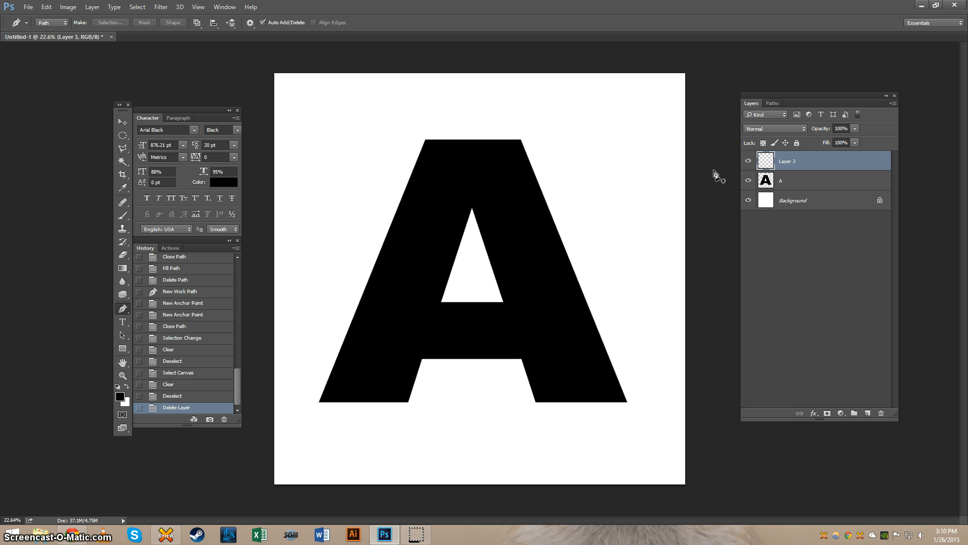
{"action": "left_click", "coordinate": [522, 144]}
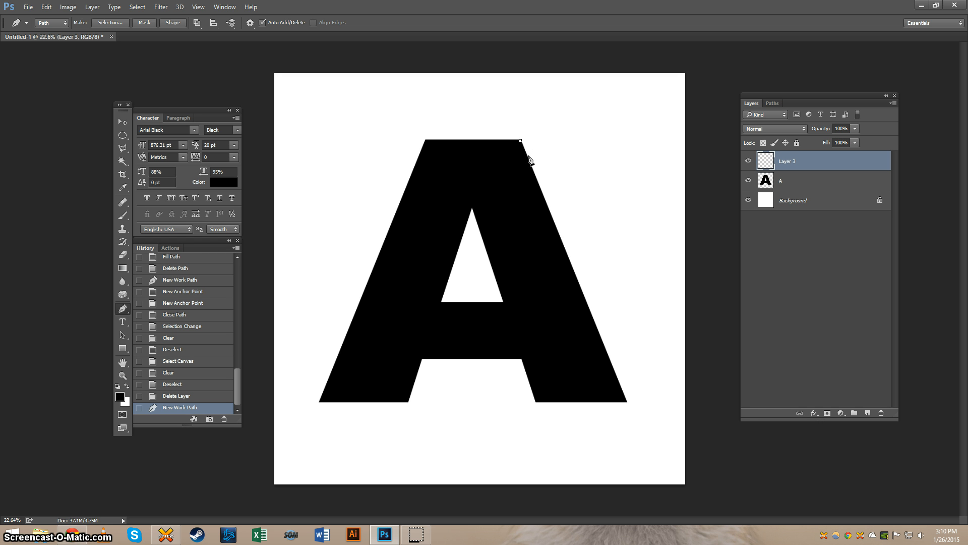
{"action": "left_click", "coordinate": [627, 402]}
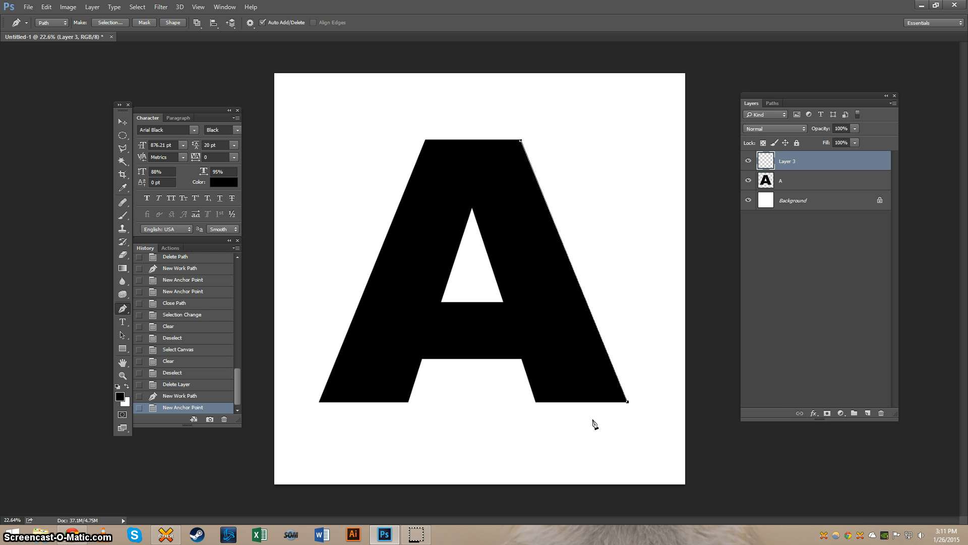
{"action": "left_click", "coordinate": [536, 402]}
{"action": "left_click", "coordinate": [521, 359]}
{"action": "left_click", "coordinate": [423, 359]}
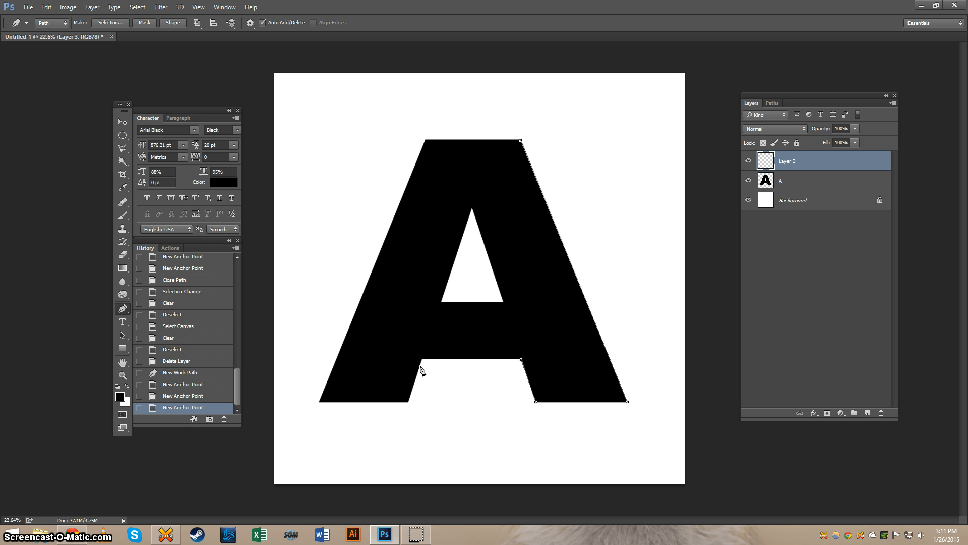
{"action": "left_click", "coordinate": [422, 359]}
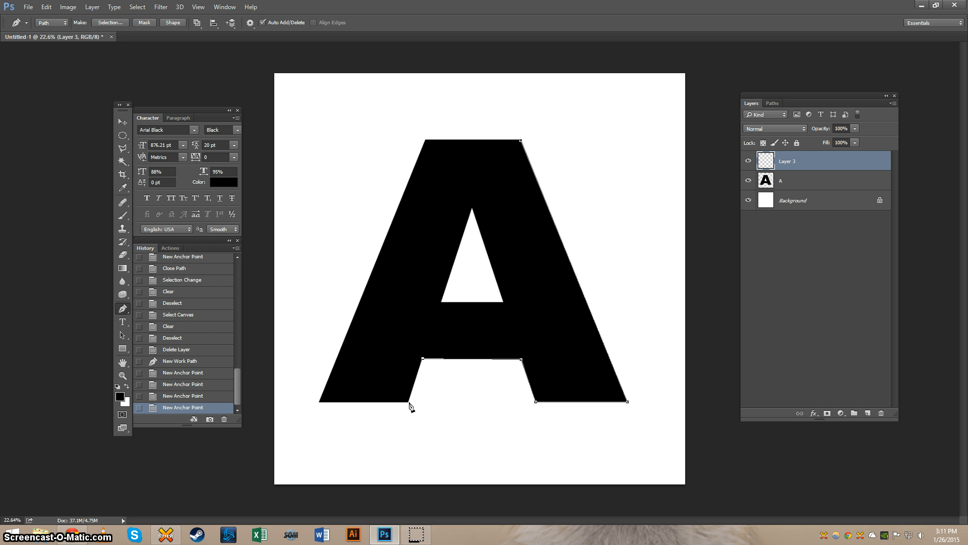
{"action": "left_click", "coordinate": [409, 403]}
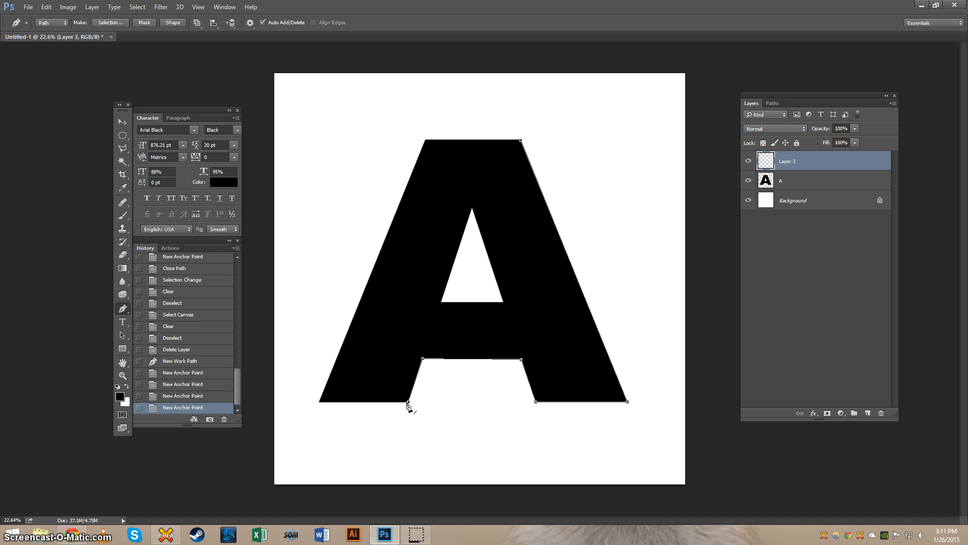
{"action": "left_click", "coordinate": [320, 401]}
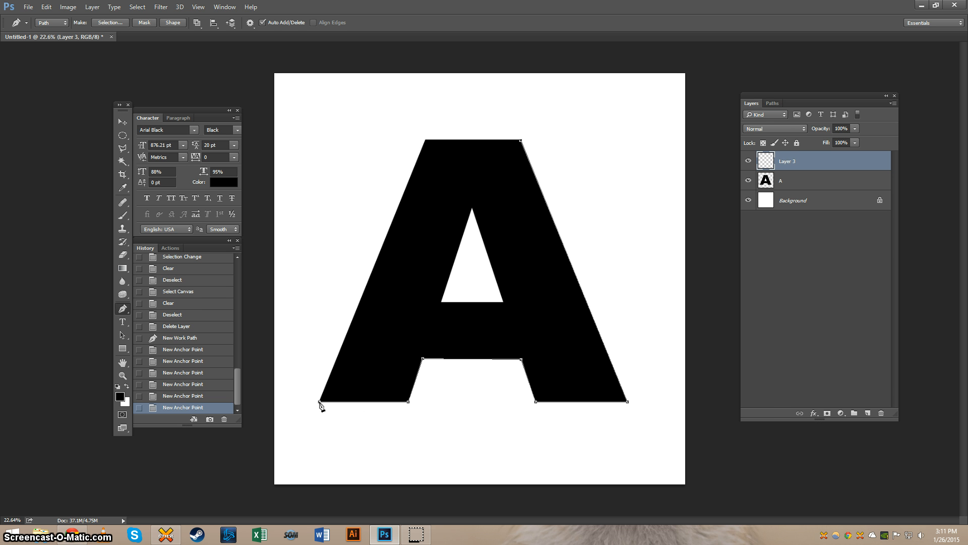
{"action": "left_click", "coordinate": [427, 141]}
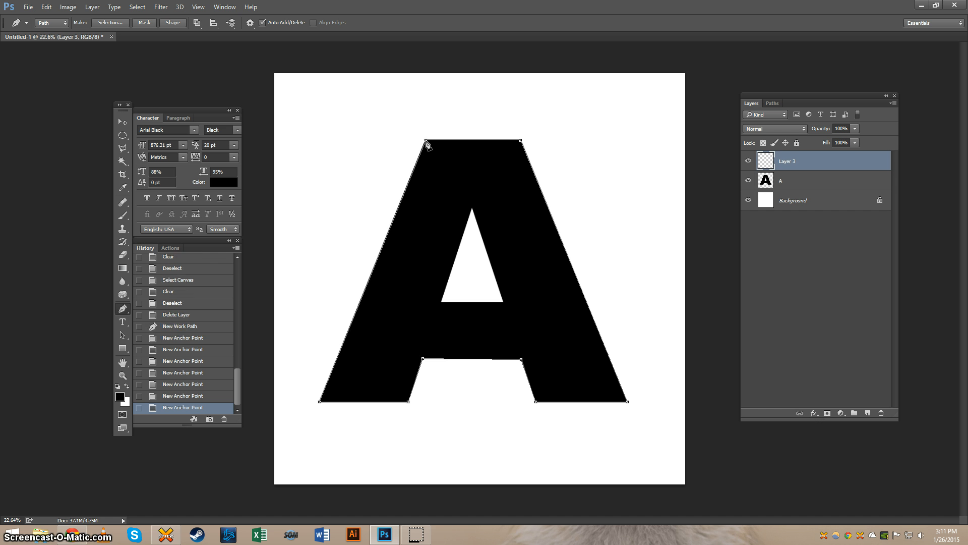
{"action": "left_click", "coordinate": [522, 143]}
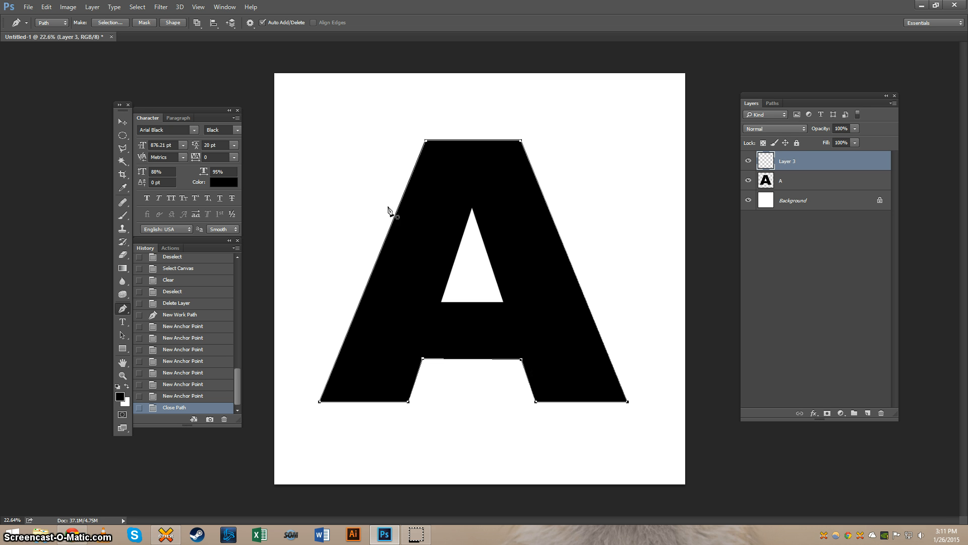
Step: Hide the A layer and fill the closed outline path on Layer 3 with Foreground Color in Normal mode at 100% opacity
{"action": "left_click", "coordinate": [748, 181]}
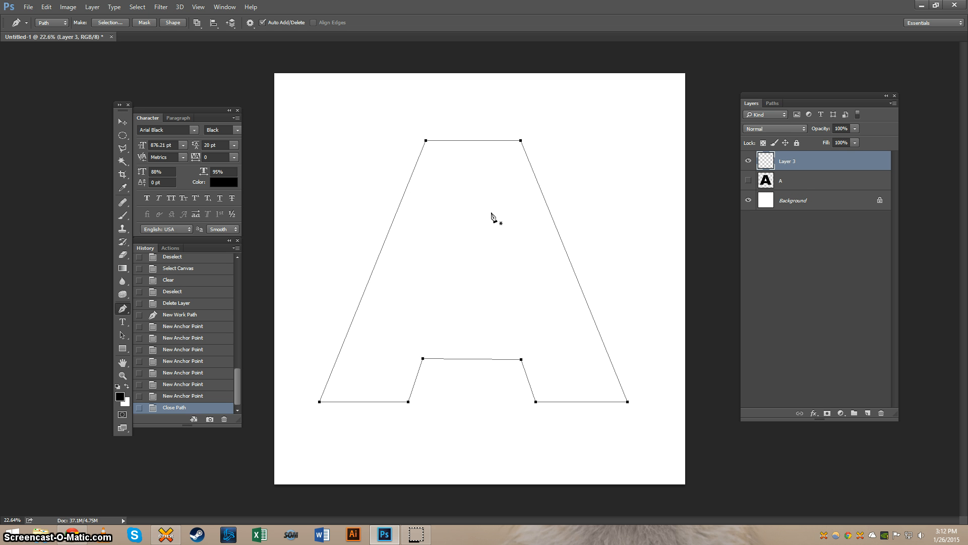
{"action": "right_click", "coordinate": [497, 183]}
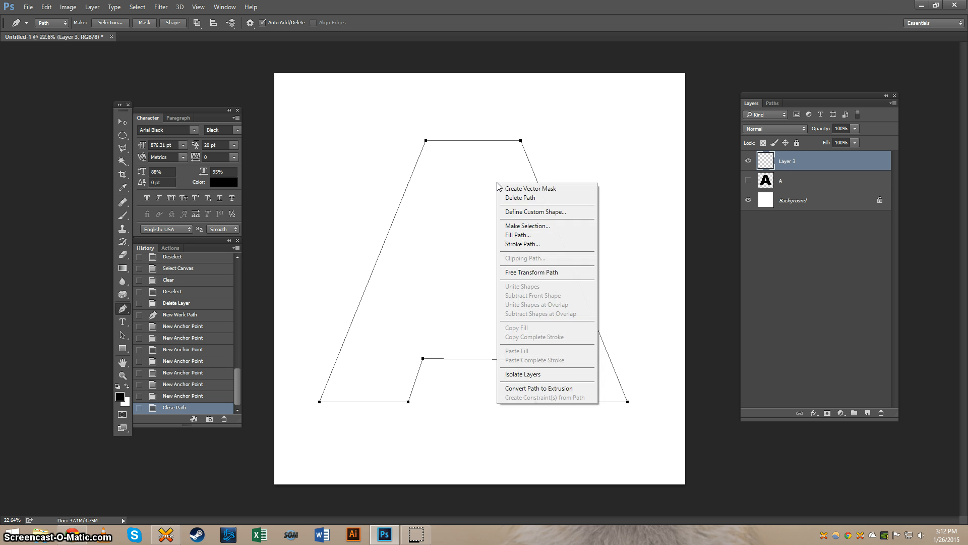
{"action": "left_click", "coordinate": [560, 234]}
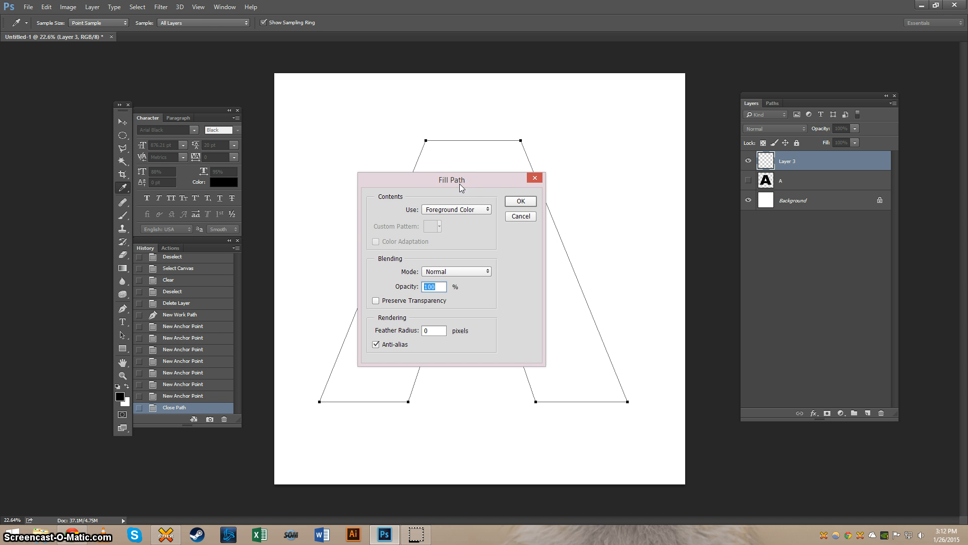
{"action": "left_click", "coordinate": [479, 212]}
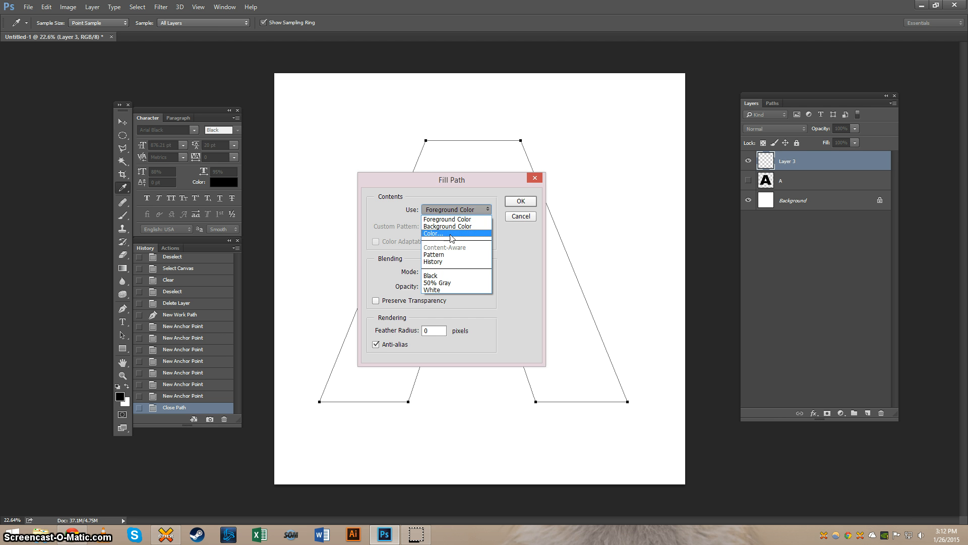
{"action": "left_click", "coordinate": [481, 220]}
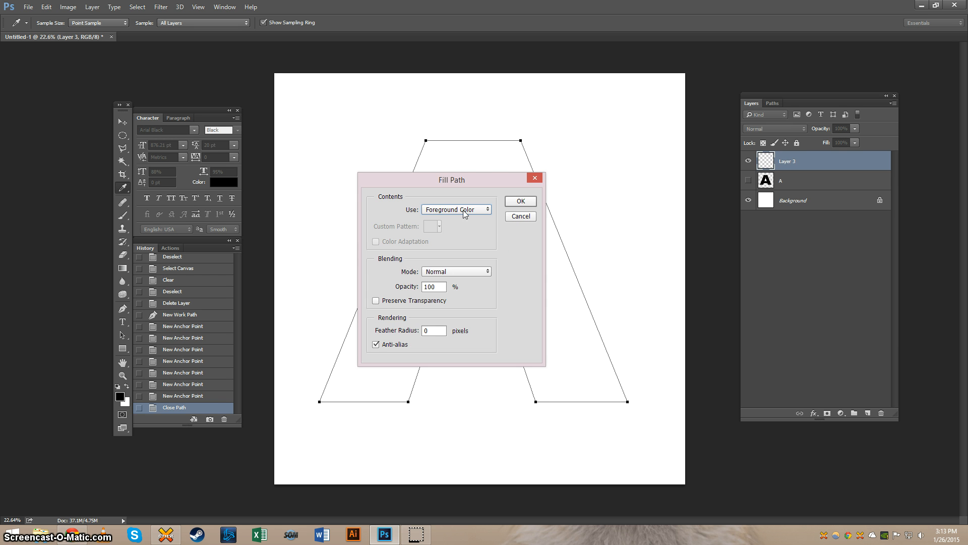
{"action": "left_click", "coordinate": [521, 201]}
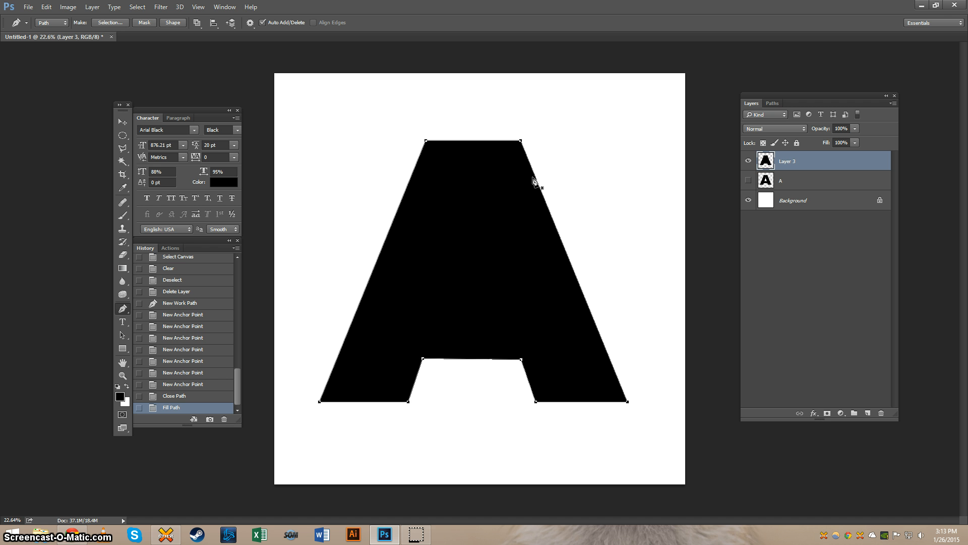
Step: Delete the outline path around the filled letter shape
{"action": "right_click", "coordinate": [568, 171]}
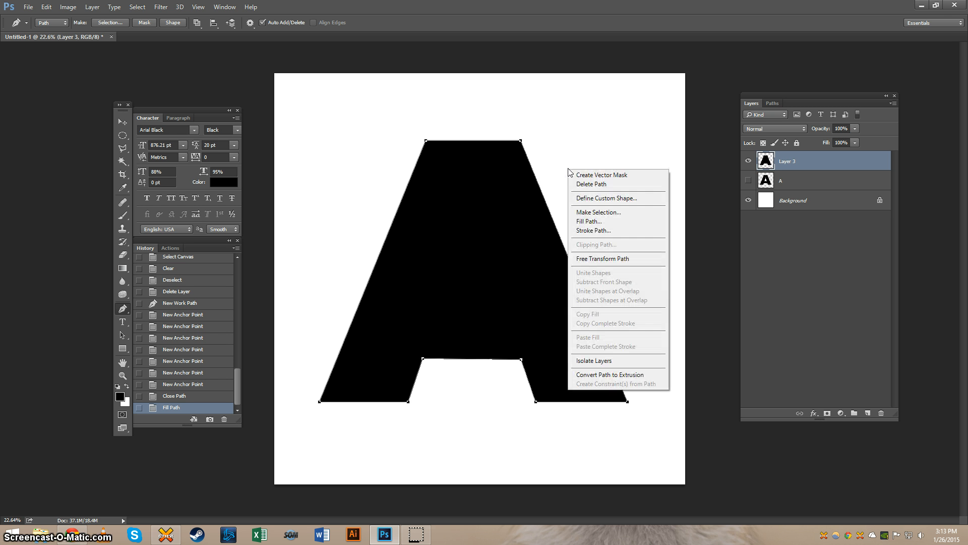
{"action": "left_click", "coordinate": [620, 187]}
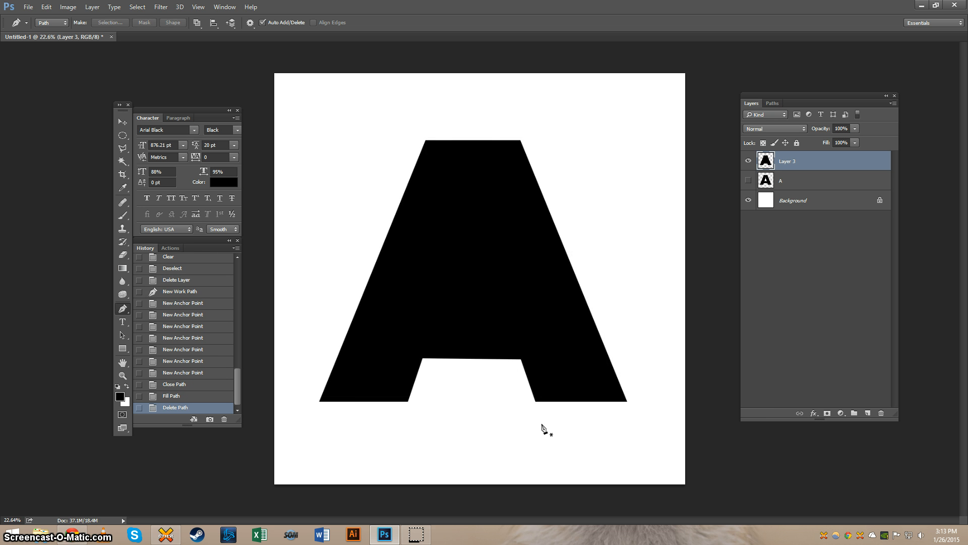
{"action": "key", "text": "v"}
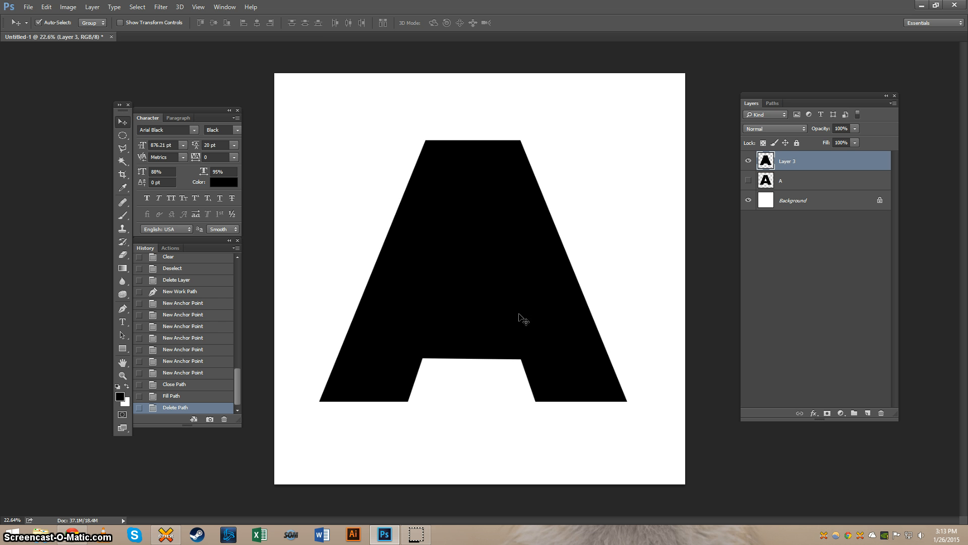
{"action": "mouse_move", "coordinate": [523, 319]}
{"action": "left_mouse_down"}
{"action": "mouse_move", "coordinate": [479, 302]}
{"action": "mouse_move", "coordinate": [540, 298]}
{"action": "mouse_move", "coordinate": [527, 335]}
{"action": "mouse_move", "coordinate": [494, 292]}
{"action": "mouse_move", "coordinate": [472, 283]}
{"action": "mouse_move", "coordinate": [537, 310]}
{"action": "mouse_move", "coordinate": [523, 318]}
{"action": "left_mouse_up"}
{"action": "key", "text": "ctrl+z"}
Step: Show the A layer, hide Layer 3, and trace the letter's inner triangle as a closed three-point path with the Pen tool
{"action": "left_click", "coordinate": [748, 180]}
{"action": "left_click", "coordinate": [748, 160]}
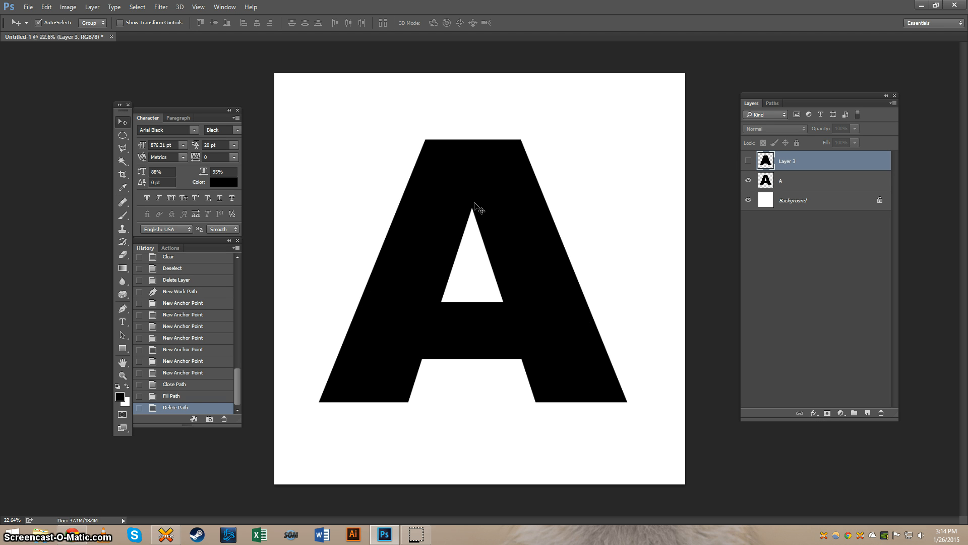
{"action": "key", "text": "p"}
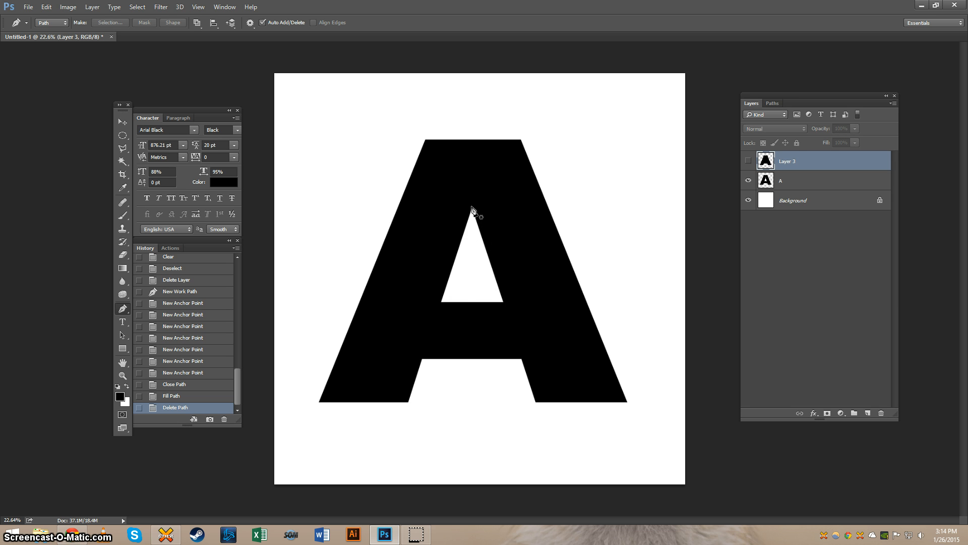
{"action": "left_click", "coordinate": [472, 208]}
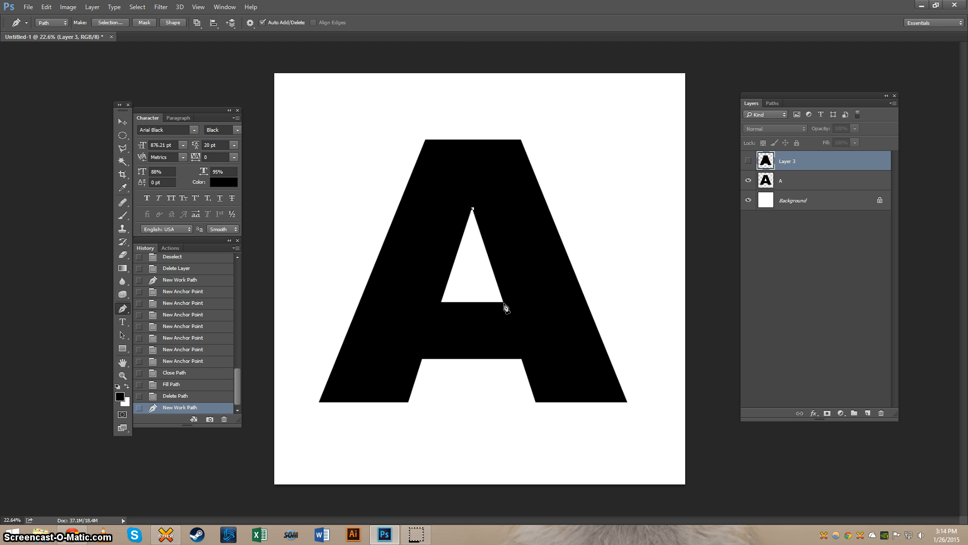
{"action": "left_click", "coordinate": [503, 303]}
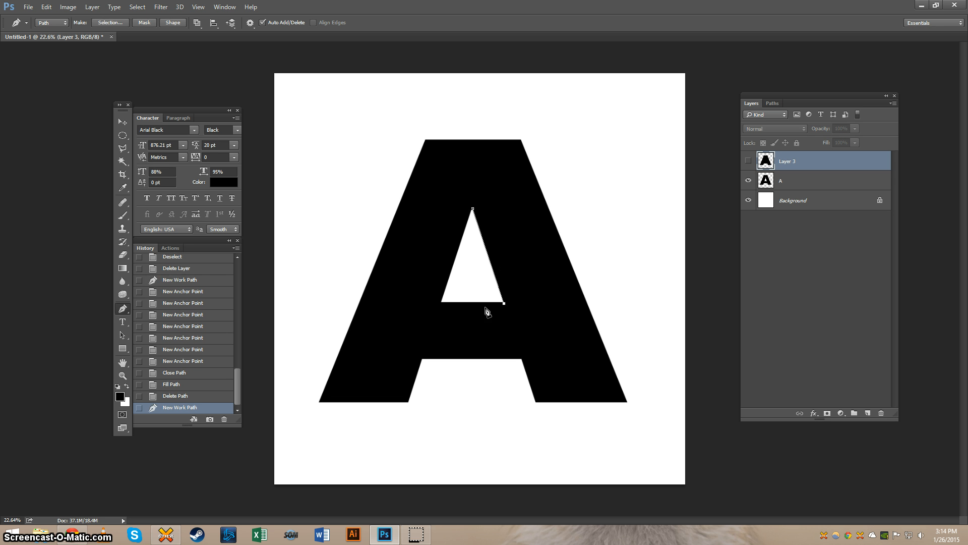
{"action": "left_click", "coordinate": [440, 303]}
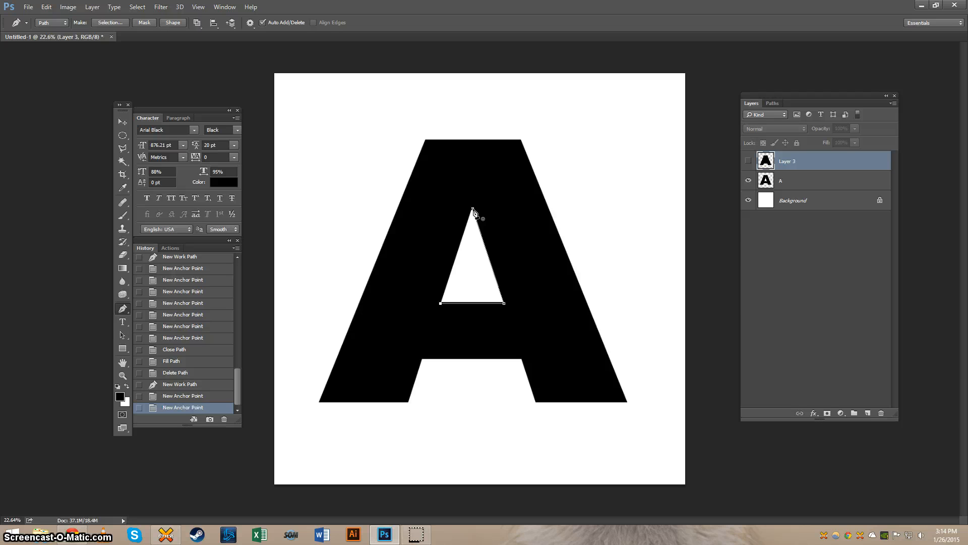
{"action": "left_click", "coordinate": [473, 210]}
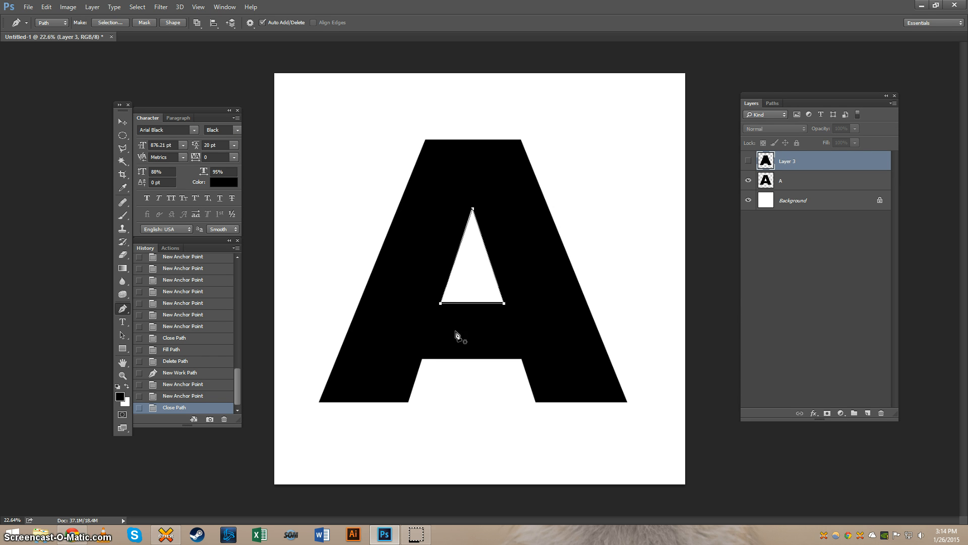
Step: Show Layer 3 again and turn the triangular path into a new anti-aliased selection with a 0-pixel feather radius
{"action": "left_click", "coordinate": [749, 161]}
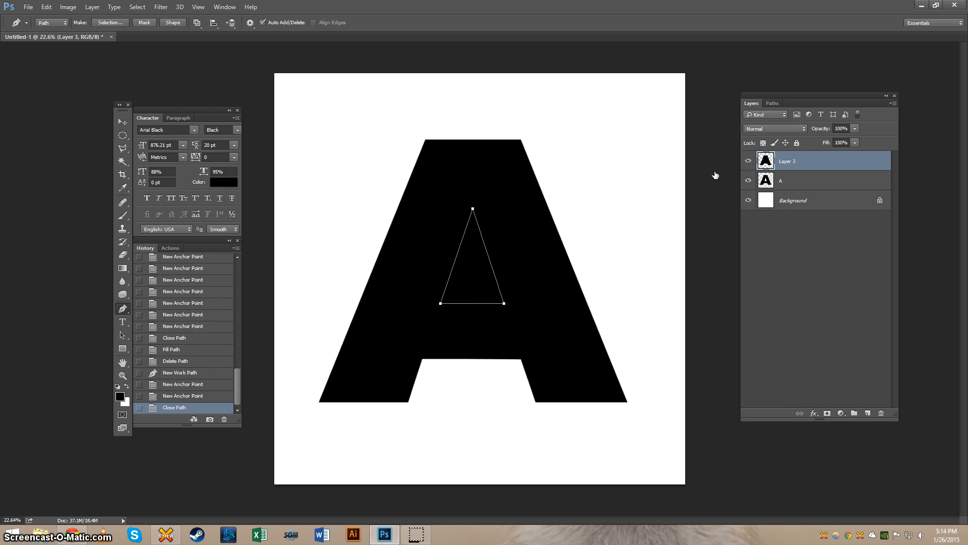
{"action": "right_click", "coordinate": [510, 208]}
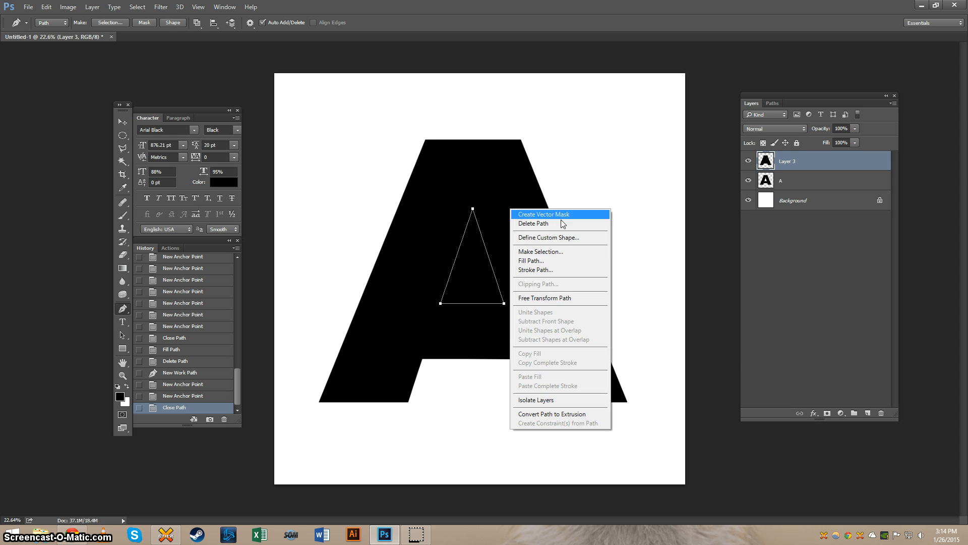
{"action": "left_click", "coordinate": [576, 252]}
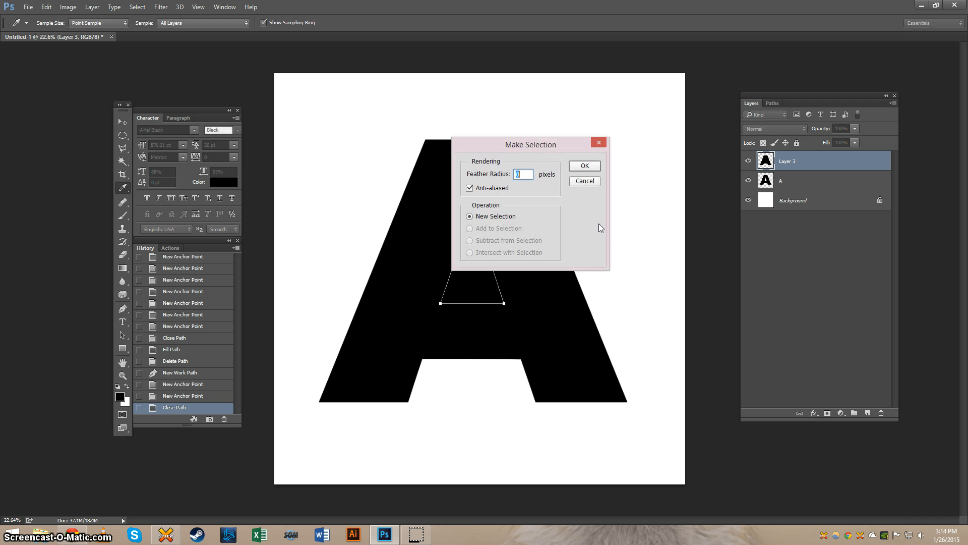
{"action": "left_click", "coordinate": [584, 166]}
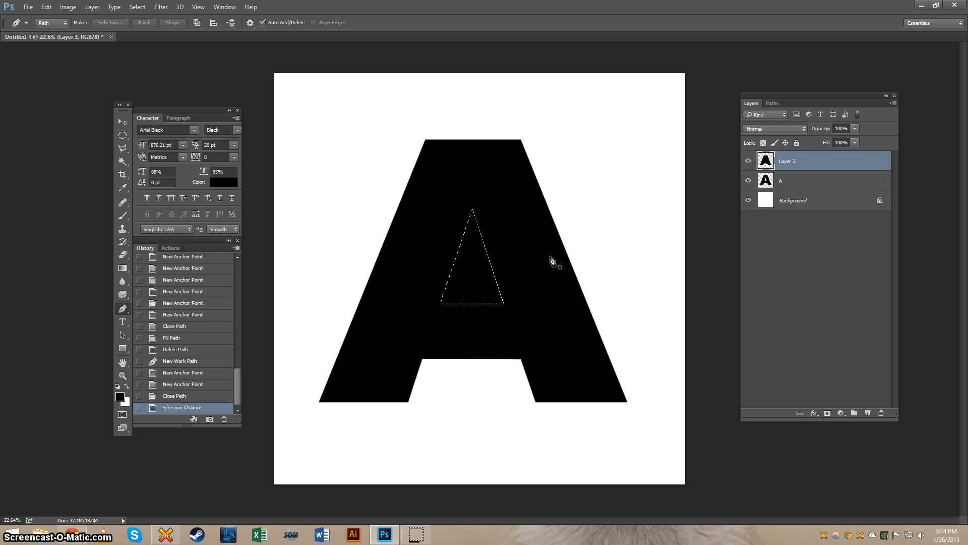
Step: Clear the selected triangle from the filled letter on Layer 3 and deselect
{"action": "key", "text": "Delete"}
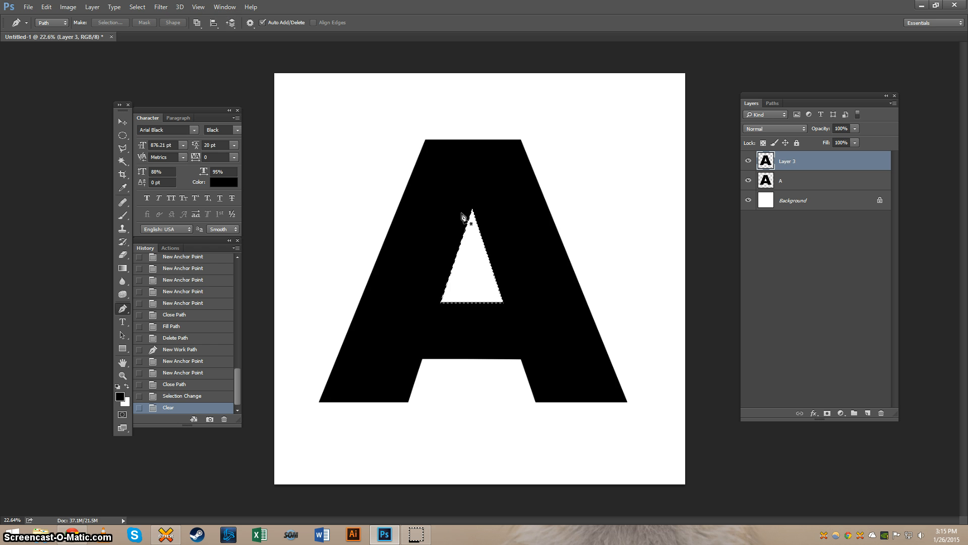
{"action": "left_click", "coordinate": [138, 9]}
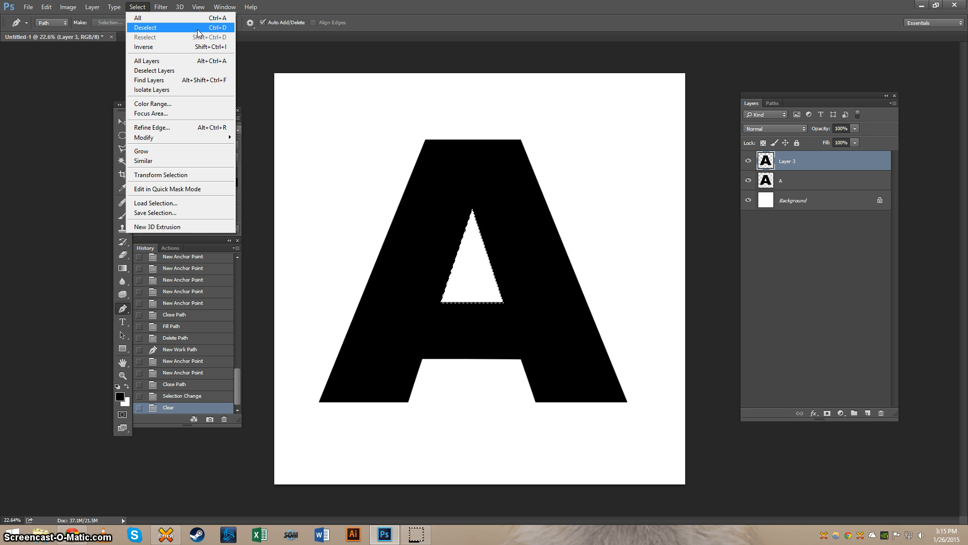
{"action": "left_click", "coordinate": [226, 28]}
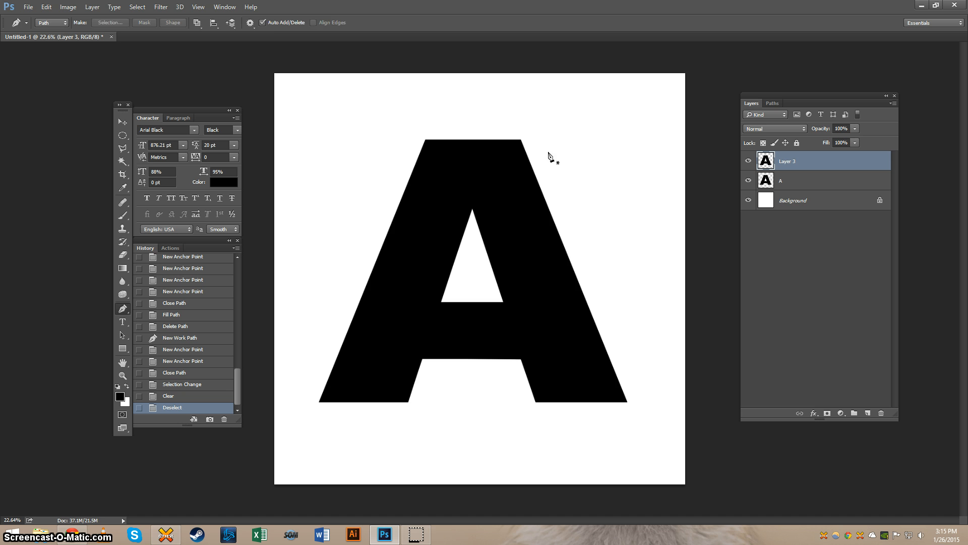
Step: Toggle Layer 3's visibility to compare the traced letter with the original A beneath it
{"action": "key", "text": "v"}
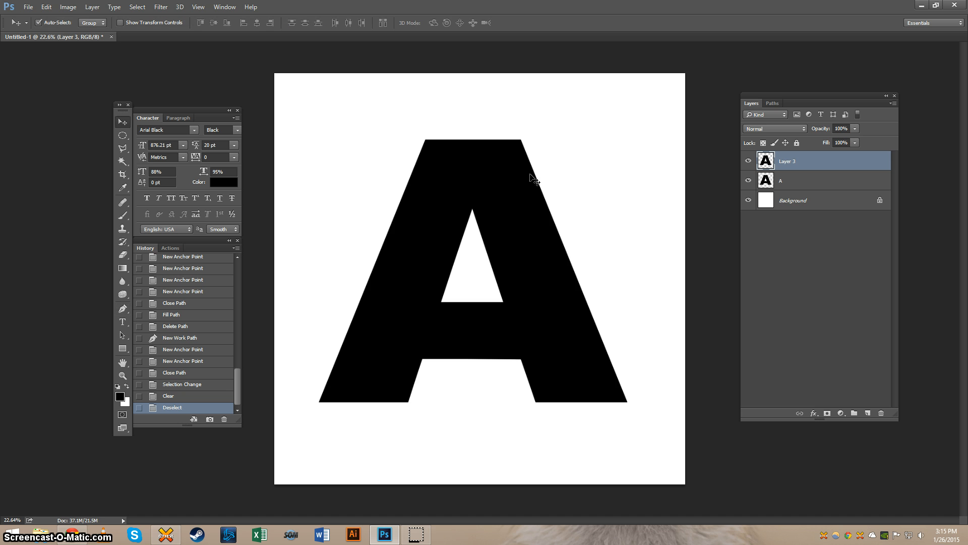
{"action": "left_click", "coordinate": [748, 161]}
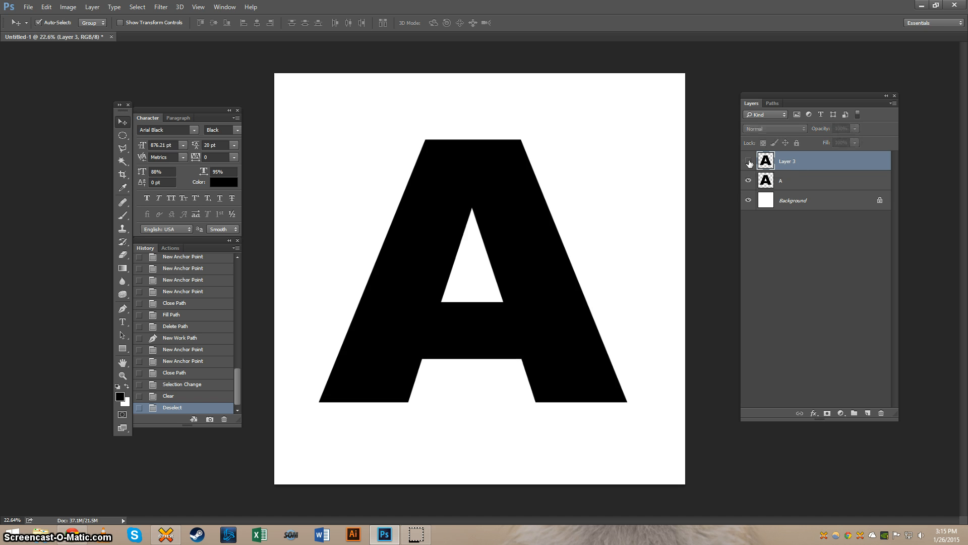
{"action": "left_click", "coordinate": [749, 162]}
{"action": "left_click", "coordinate": [749, 162]}
{"action": "left_click", "coordinate": [749, 161]}
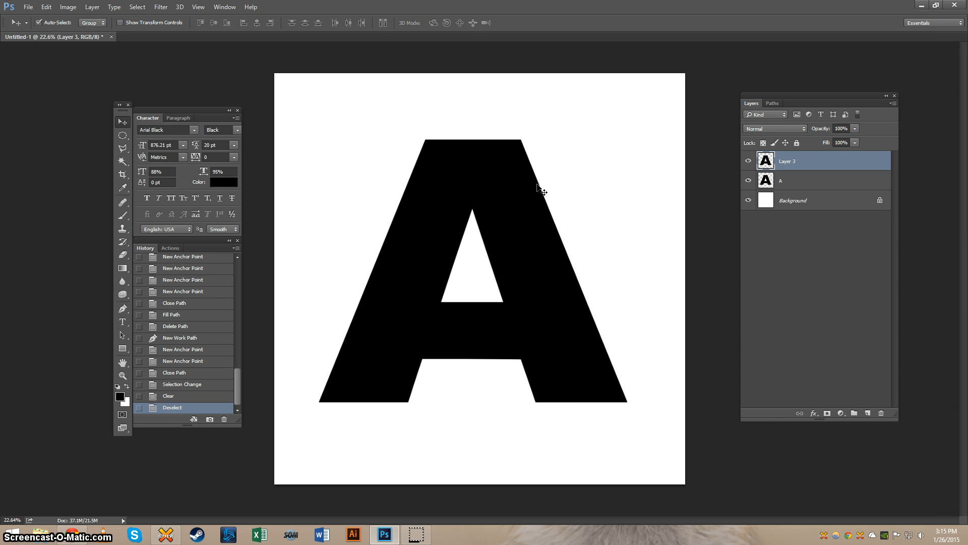